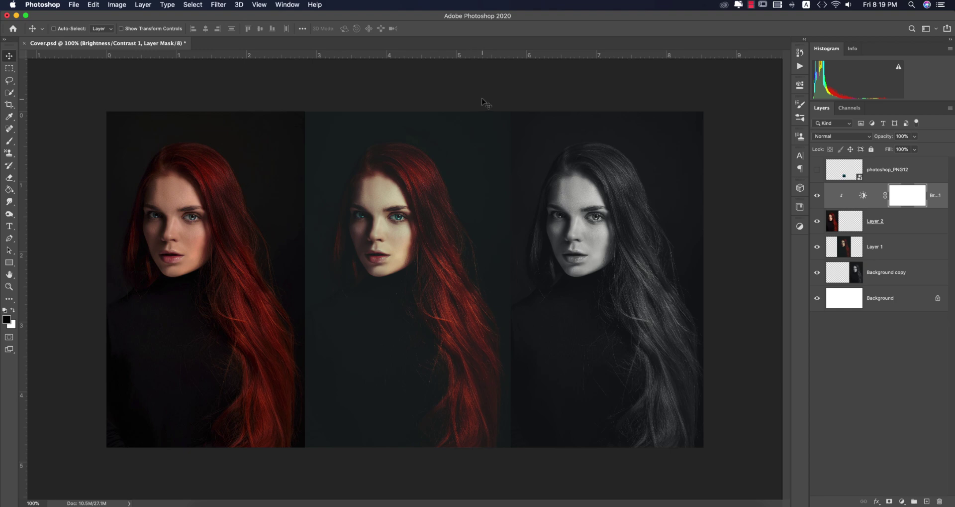
Open the model_female JPEG portrait and duplicate its Background layer as Background copy
click(73, 6)
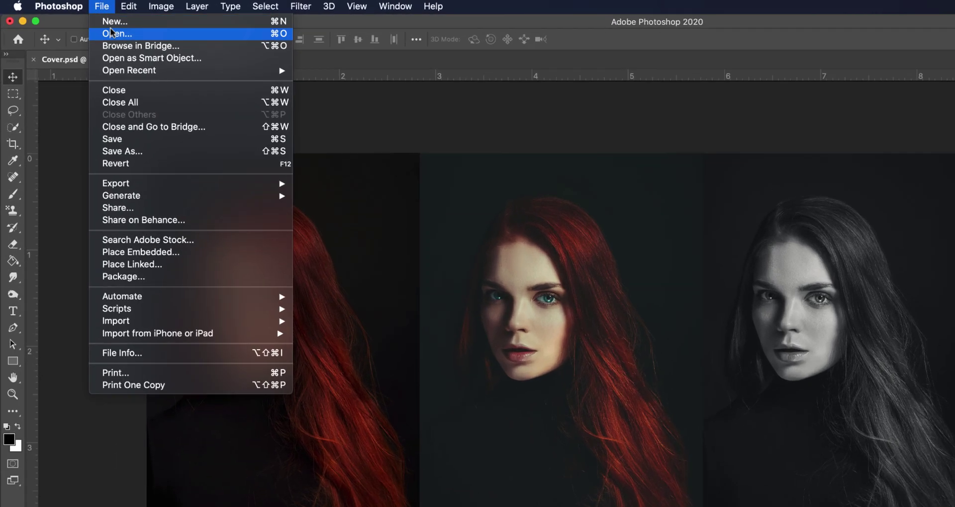
click(111, 33)
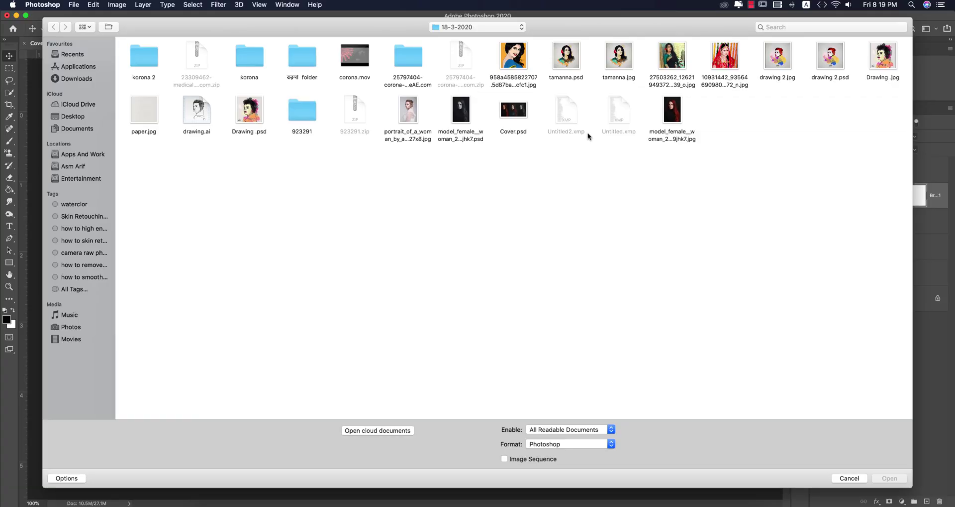
click(469, 123)
double_click(675, 100)
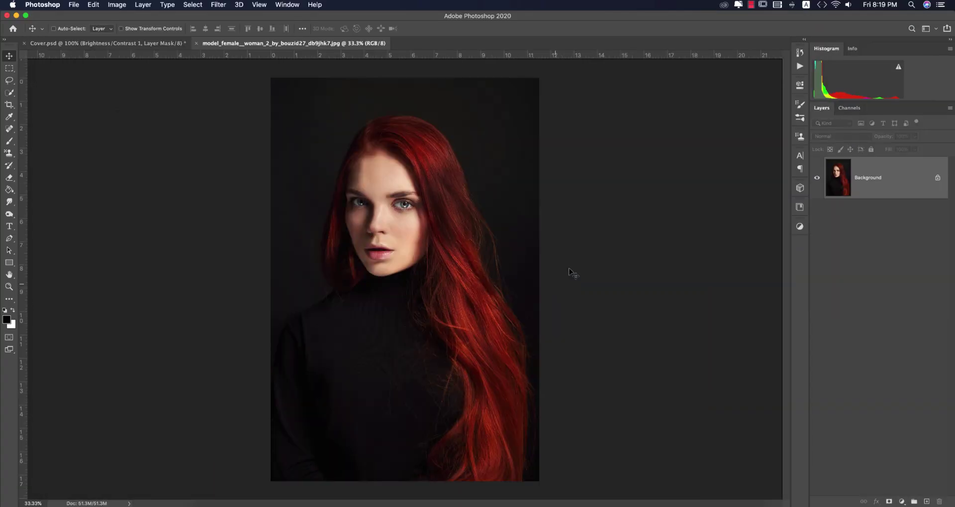
drag(896, 189, 883, 482)
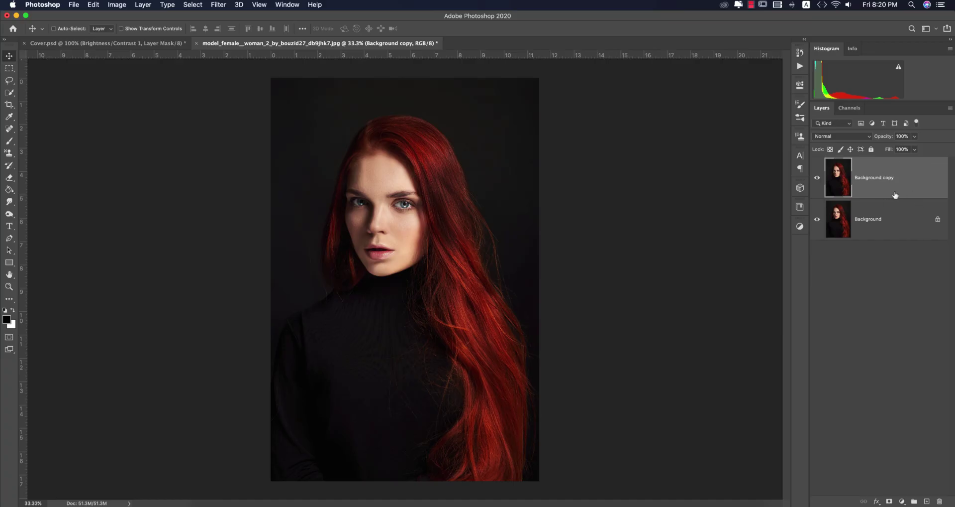
Load Untitled.xmp in Camera Raw: Temperature -12, Exposure -0.40, Shadows -24, Blacks -11
click(219, 4)
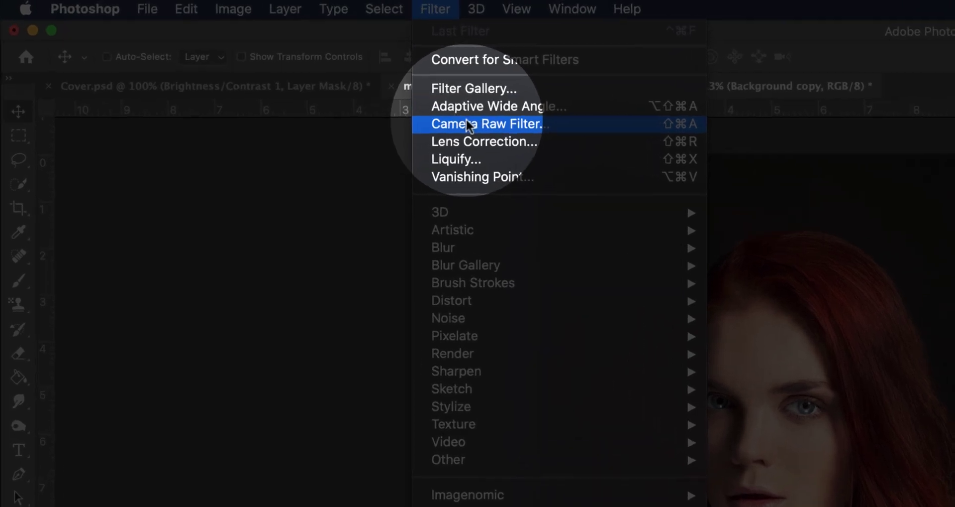
click(467, 120)
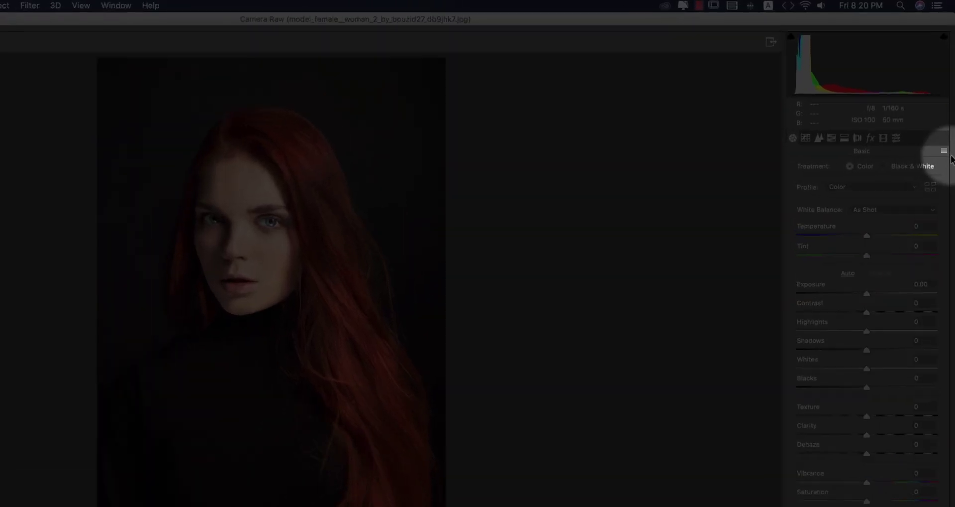
click(946, 120)
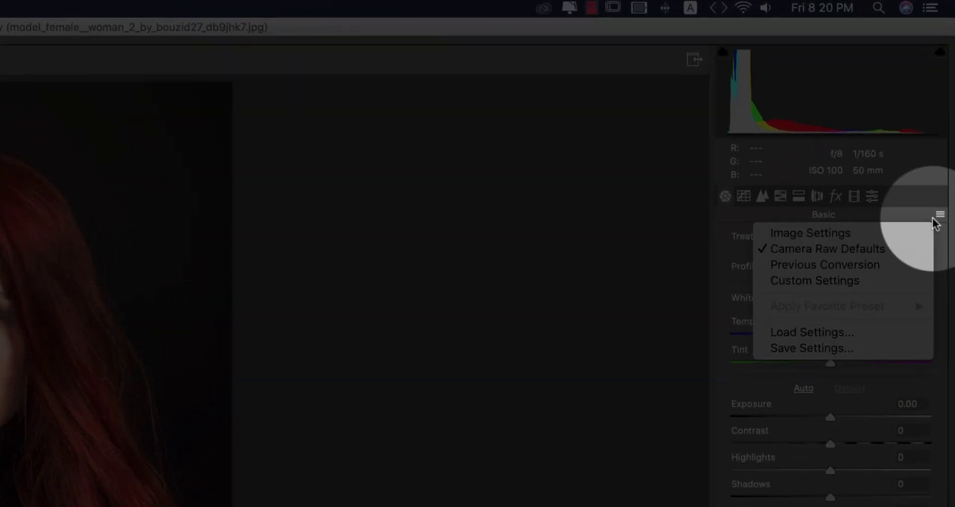
click(846, 334)
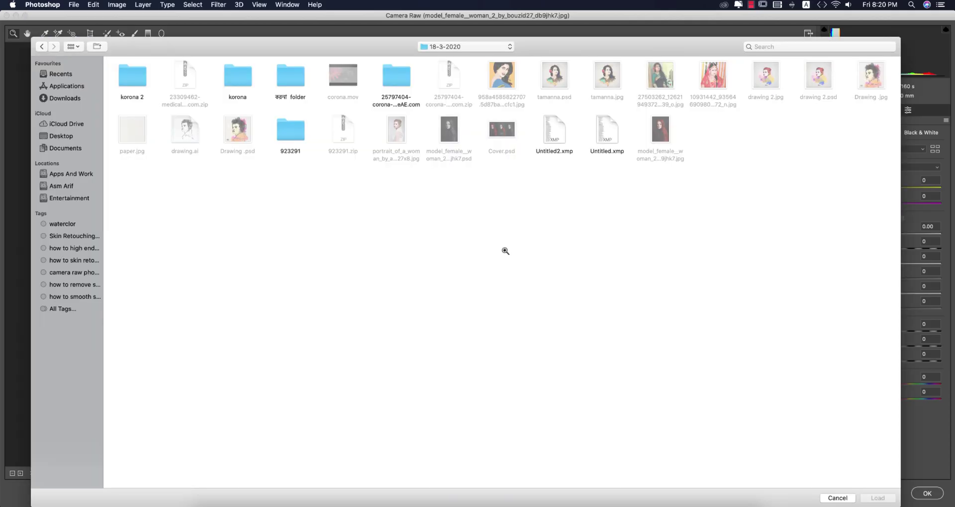
double_click(608, 129)
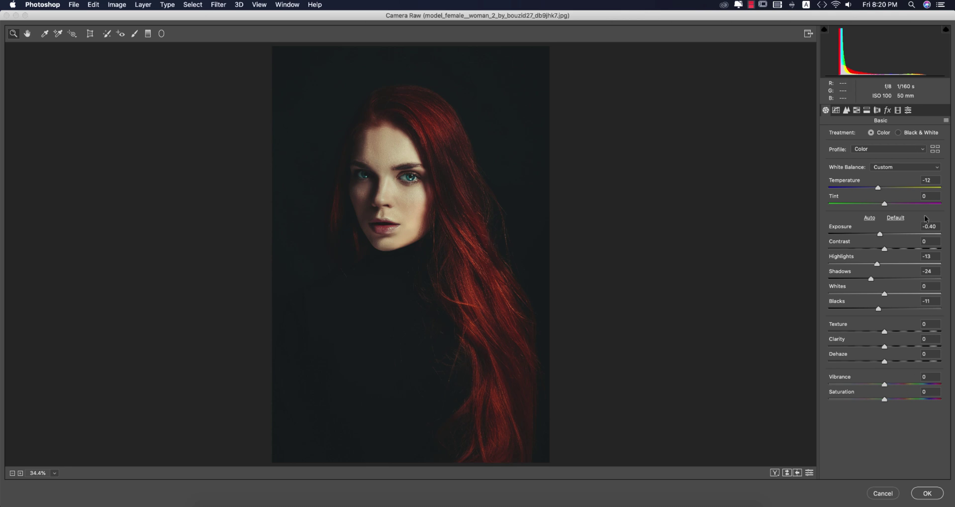
click(923, 180)
Check the loaded Exposure and Highlights values, then view the combined RGB tone curve
key(Tab)
key(Tab)
click(934, 258)
click(837, 112)
click(871, 168)
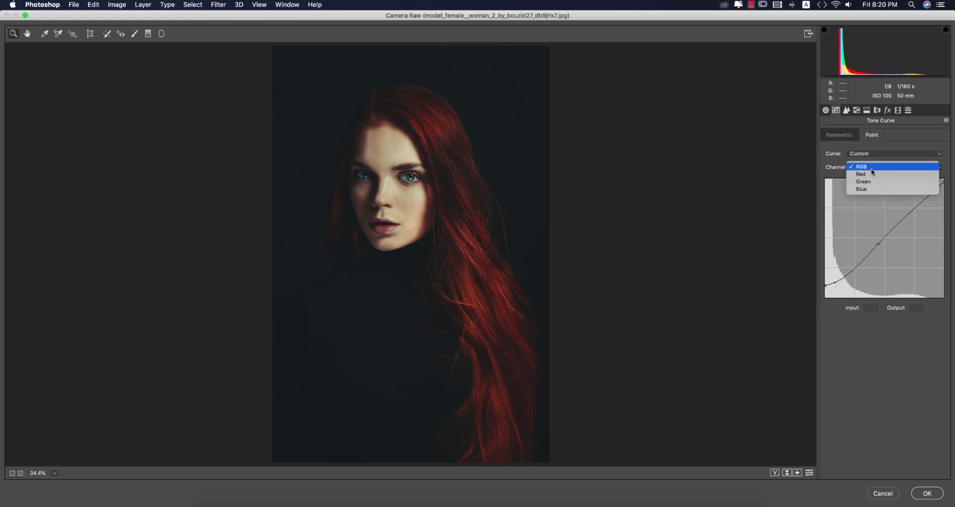
click(864, 168)
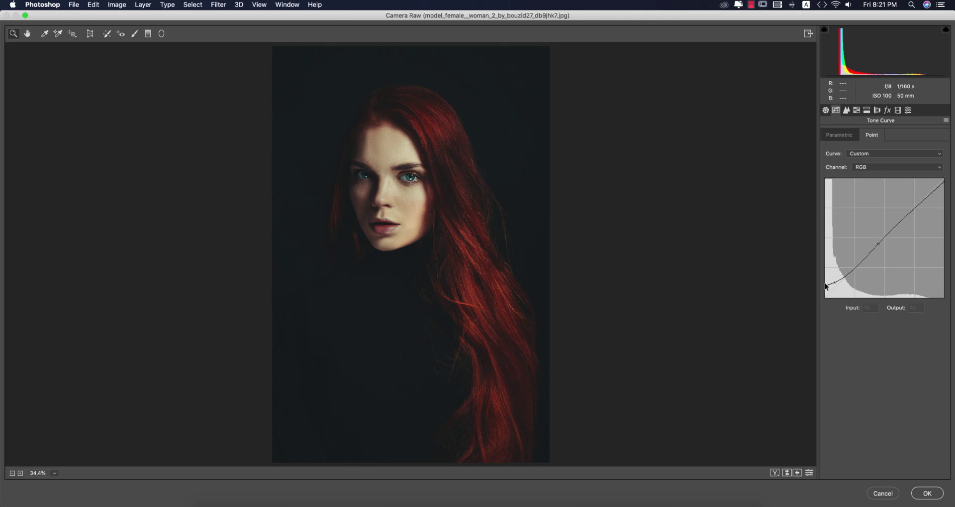
Inspect the Green, Red and Blue channel tone curves, then show the Detail settings
click(868, 167)
click(868, 184)
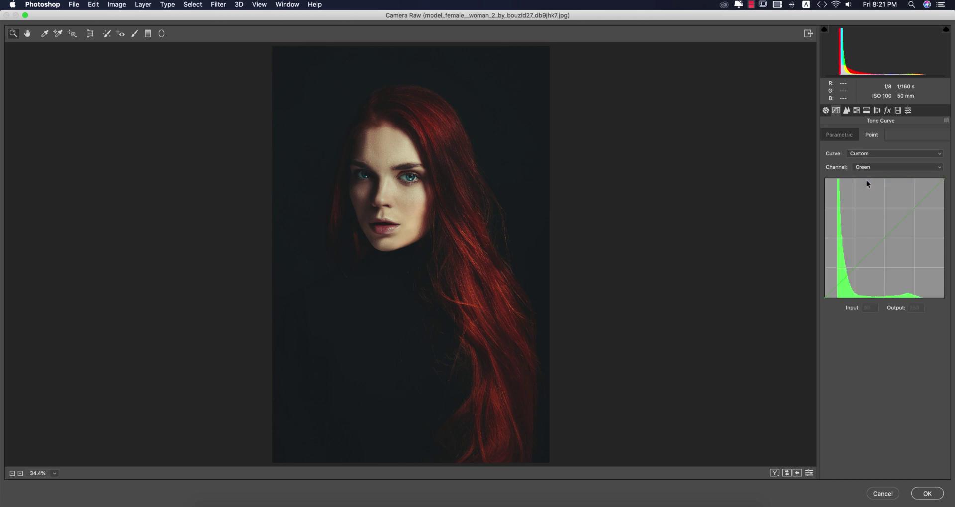
click(869, 166)
click(869, 157)
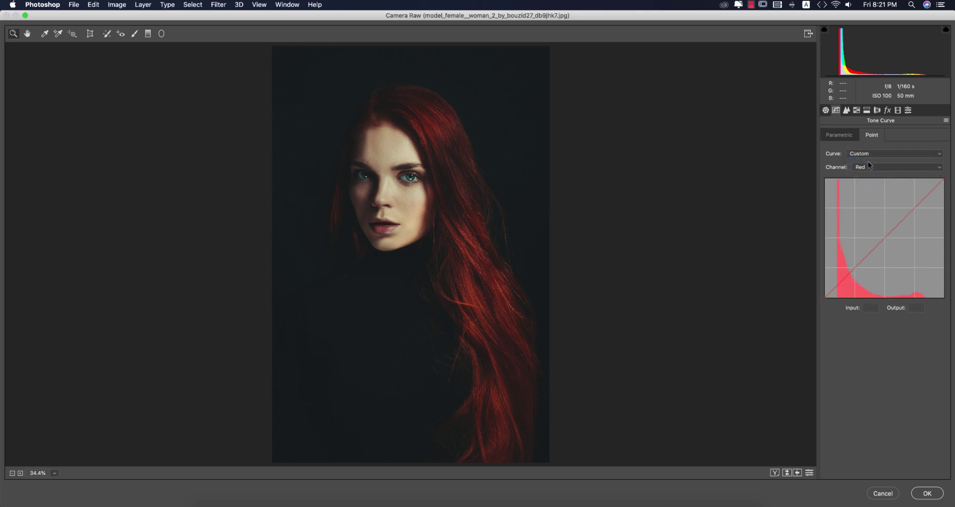
click(869, 167)
click(868, 182)
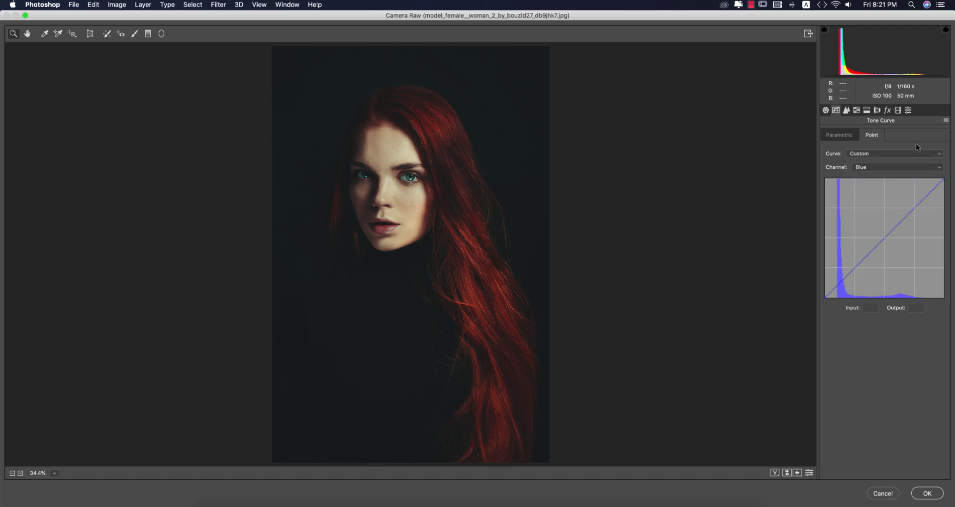
click(847, 111)
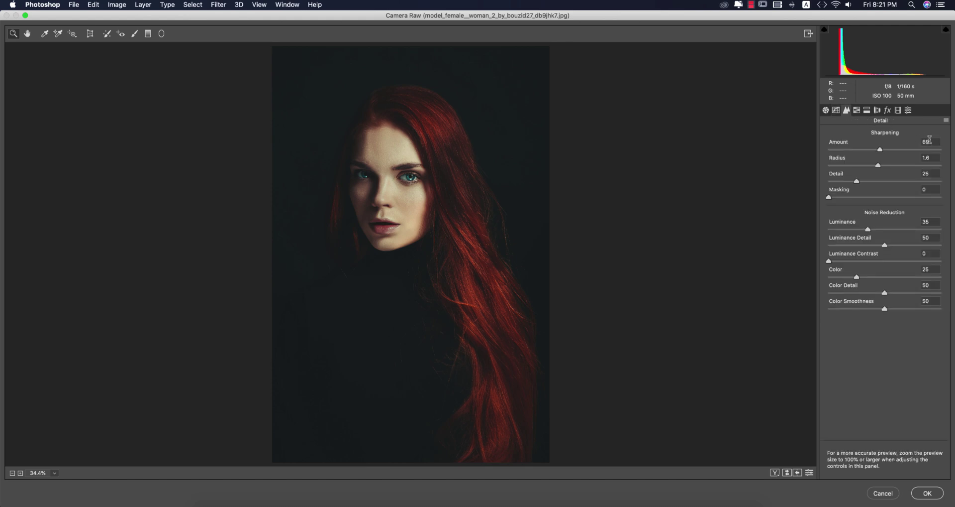
Review the Detail values: sharpening Amount, Luminance noise reduction and Color Detail
click(929, 142)
click(930, 222)
click(934, 284)
Browse the HSL Hue, Saturation and Luminance lists and check the Oranges hue
click(857, 110)
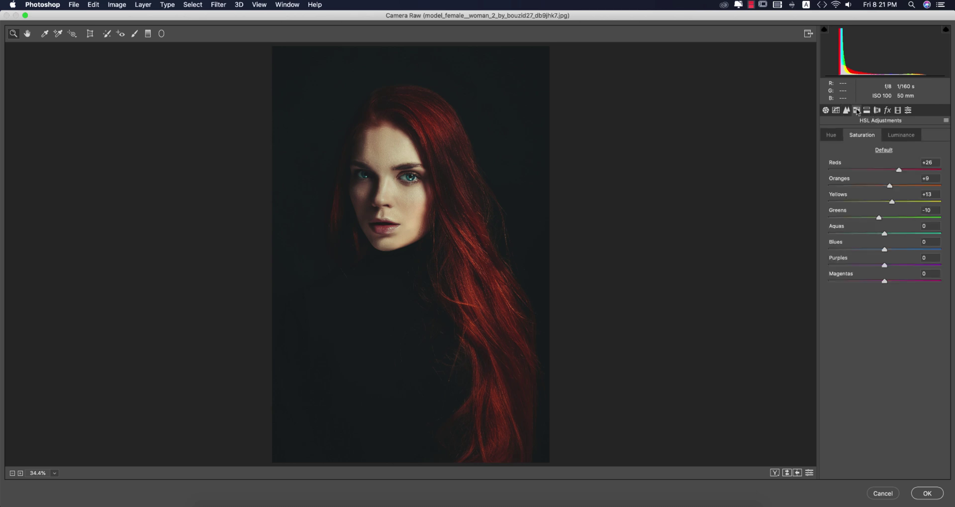
click(835, 138)
click(865, 136)
click(902, 138)
click(835, 140)
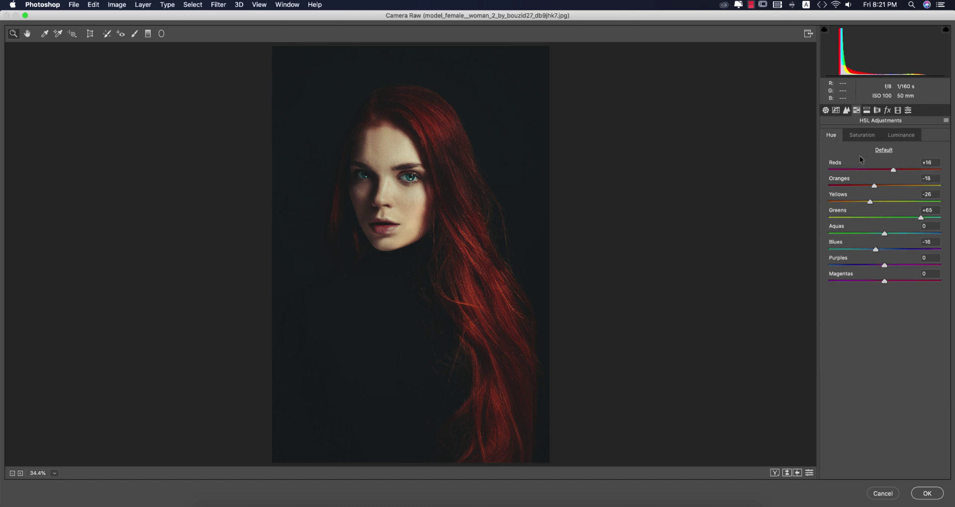
click(934, 177)
Set HSL saturation to +26 for Reds and +53 for Oranges
click(873, 134)
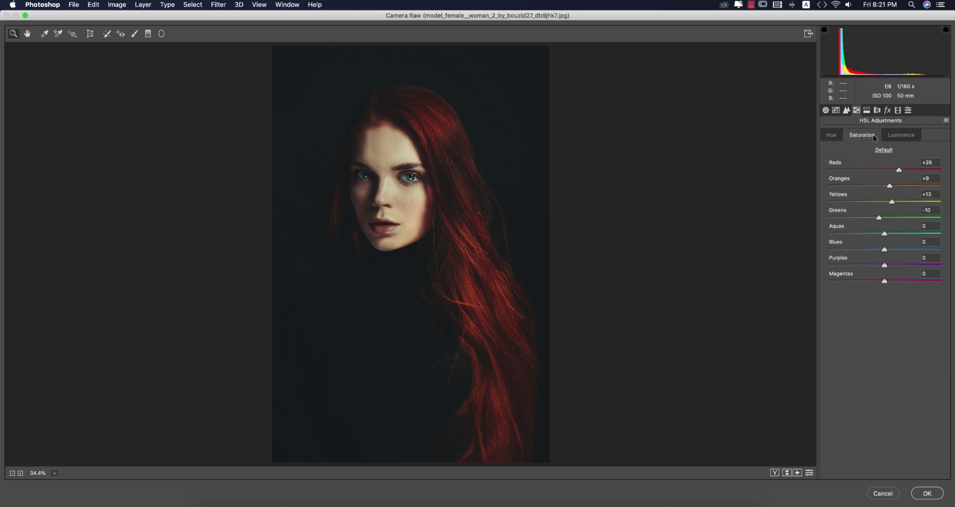
click(934, 162)
click(933, 178)
click(935, 194)
click(935, 178)
Adjust Oranges, Yellows and Greens luminance, bringing Greens to -45
click(901, 135)
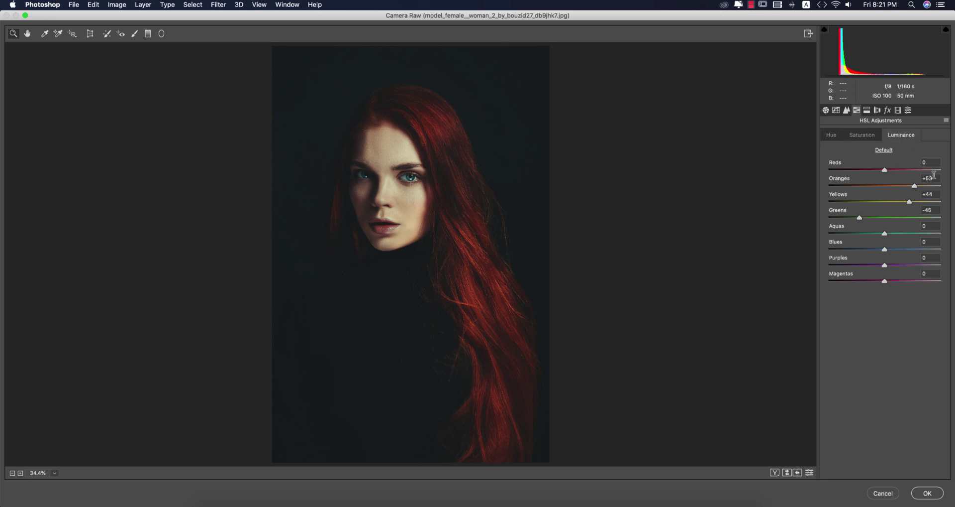
click(934, 177)
click(936, 194)
click(934, 210)
click(867, 110)
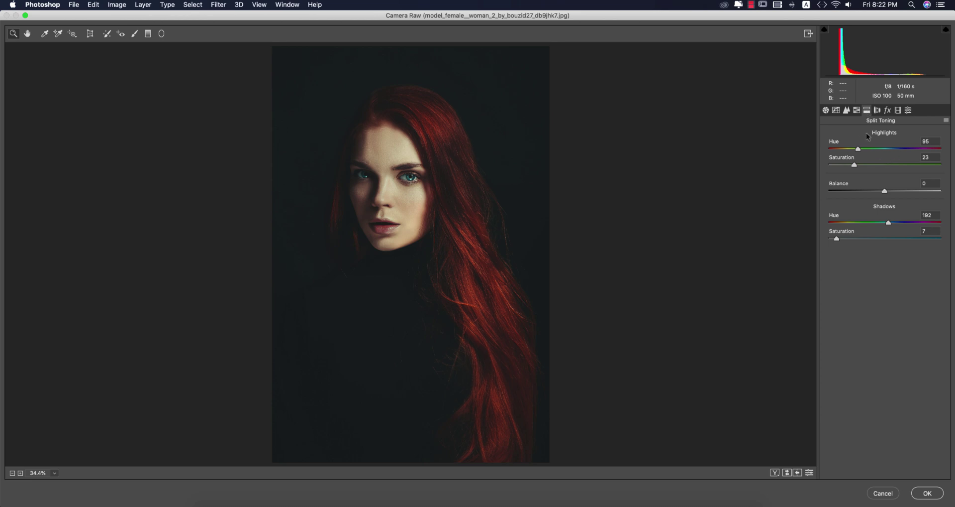
Set Split Toning highlights to Hue 95, Saturation 23 and add a -12 post-crop vignette
click(926, 142)
click(932, 156)
click(877, 109)
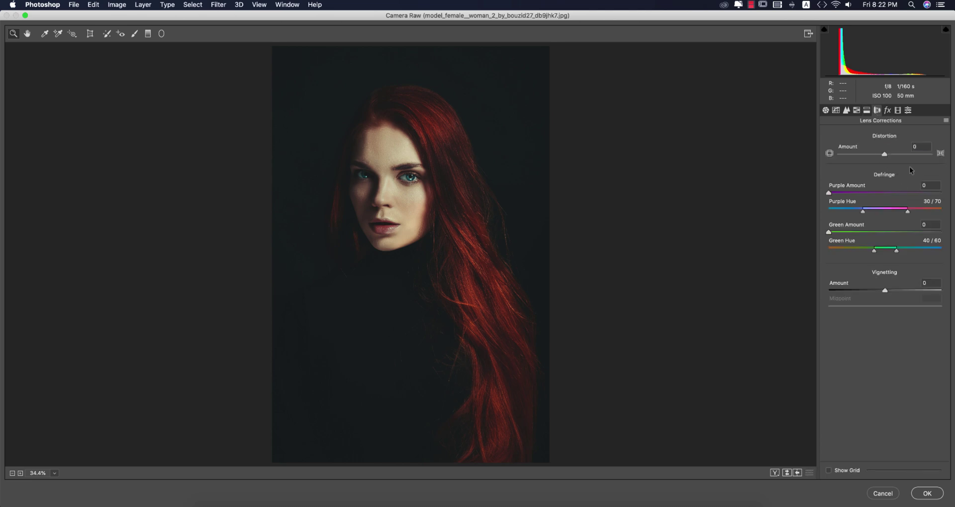
click(888, 110)
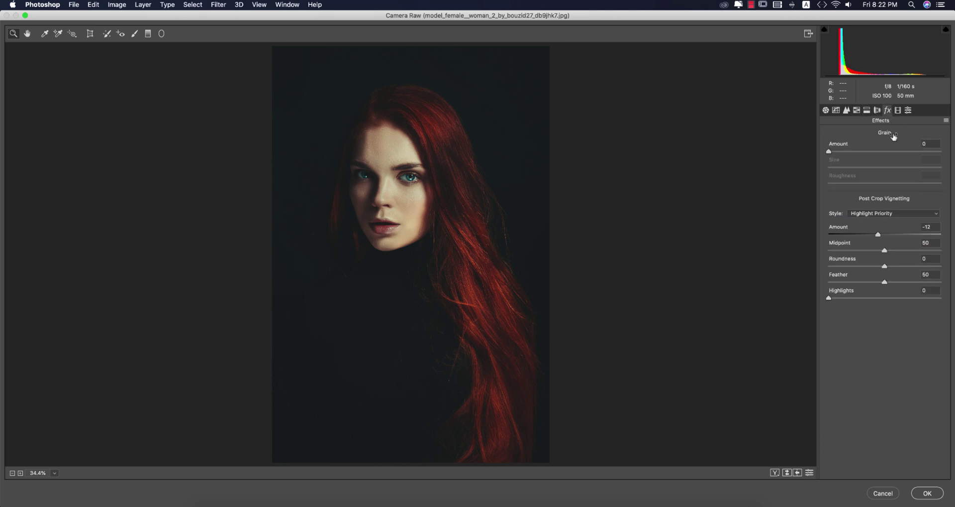
drag(885, 234, 879, 233)
Set Calibration Blue Primary Hue to -15 and apply the Camera Raw edit
click(898, 111)
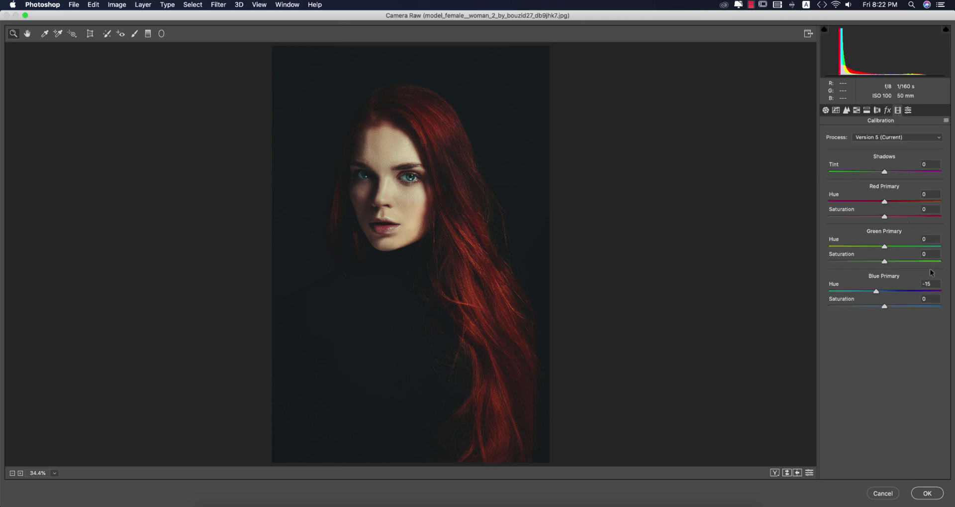
click(927, 284)
click(926, 499)
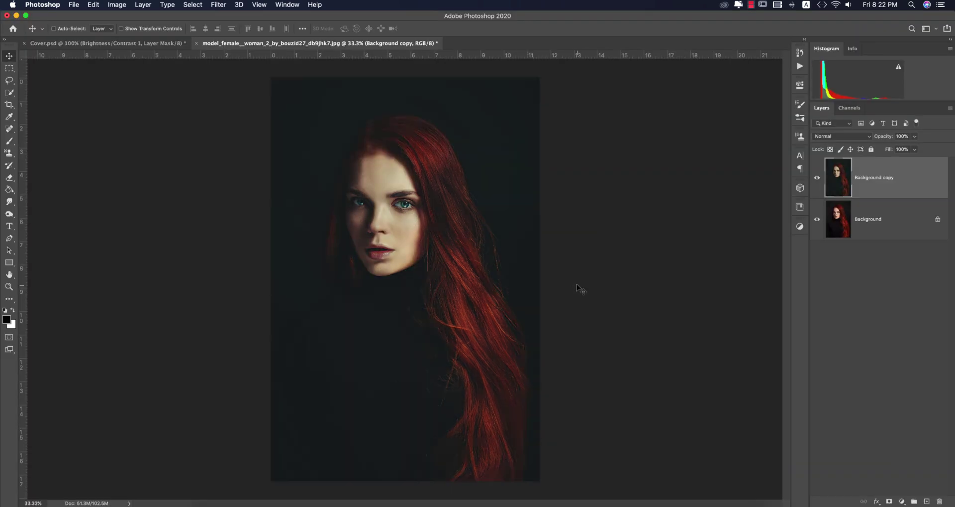
Duplicate Background as Background copy 2, hide the teal-graded layer, and open Camera Raw on it
click(817, 177)
click(817, 178)
click(863, 226)
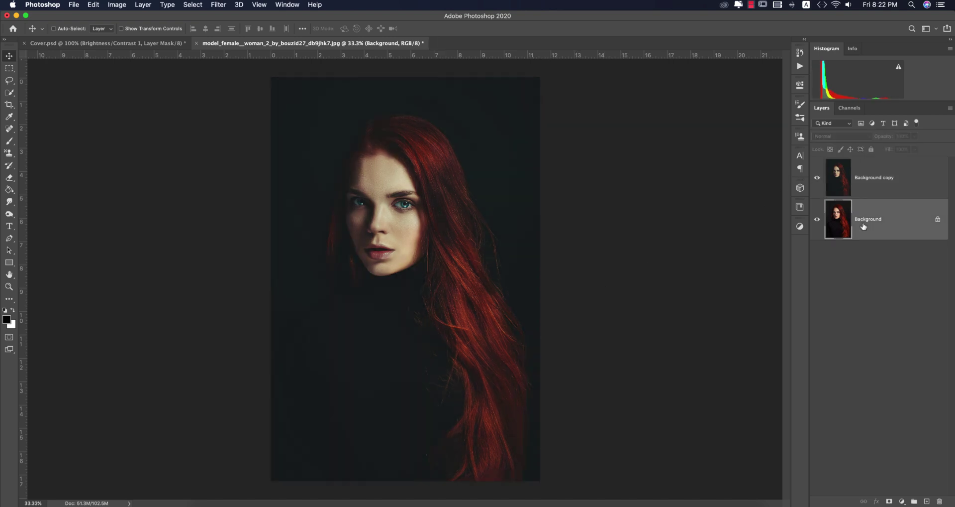
key(super+j)
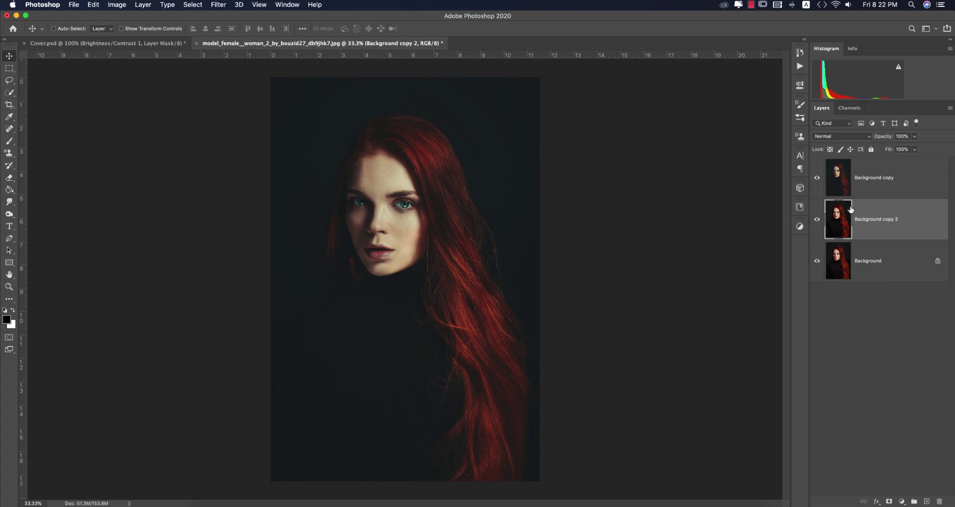
click(817, 178)
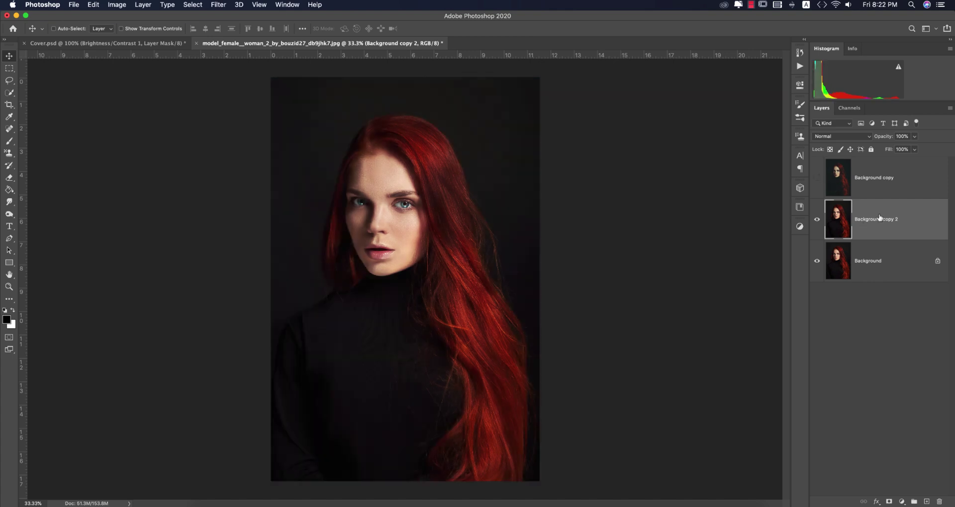
click(219, 4)
click(236, 63)
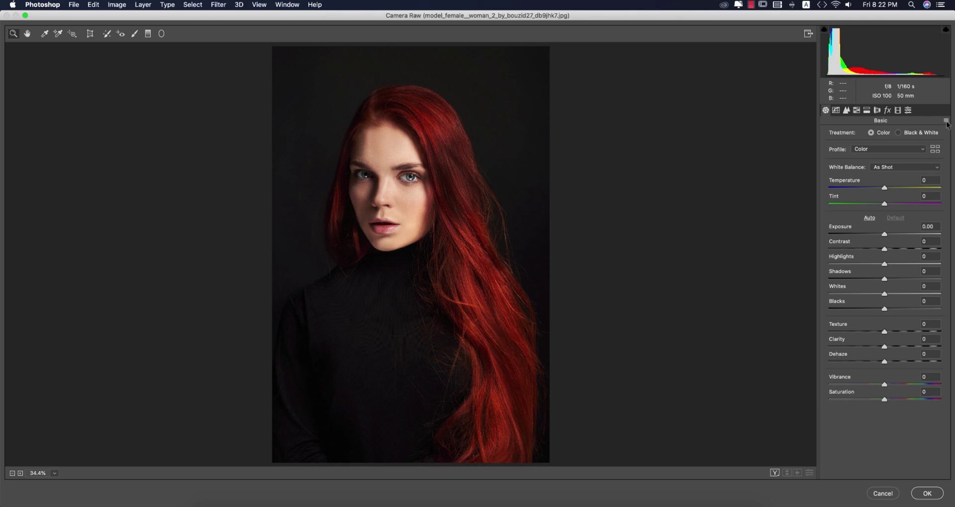
Load Untitled2.xmp in Camera Raw and confirm Vibrance and Saturation are -100
click(947, 121)
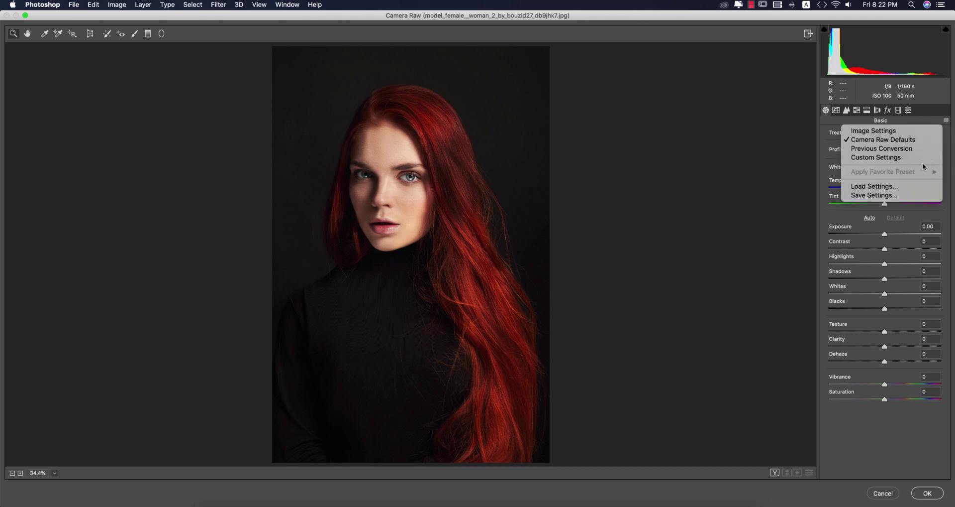
key(Escape)
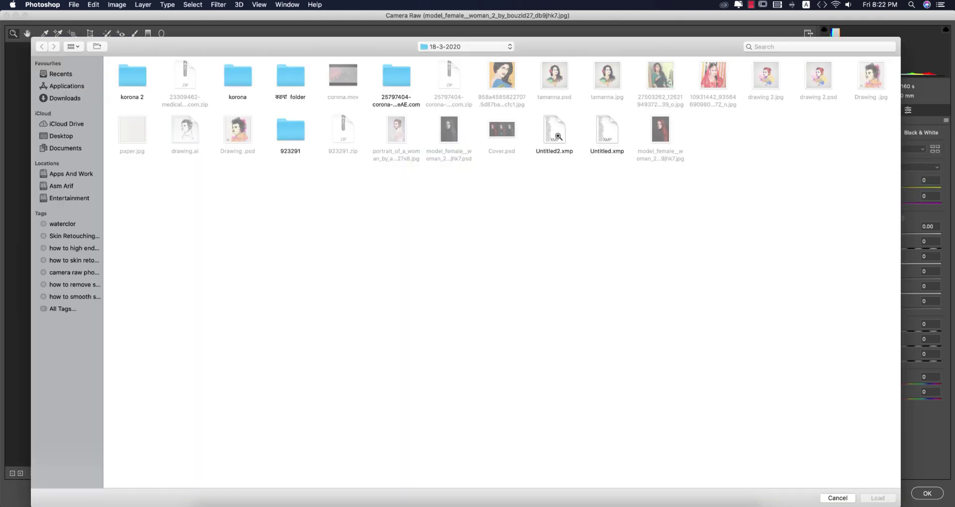
click(560, 137)
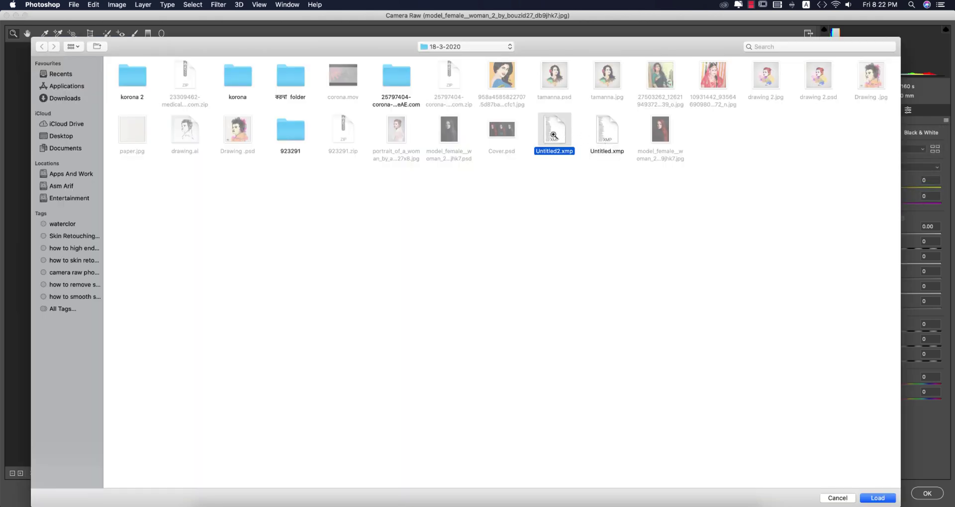
double_click(554, 135)
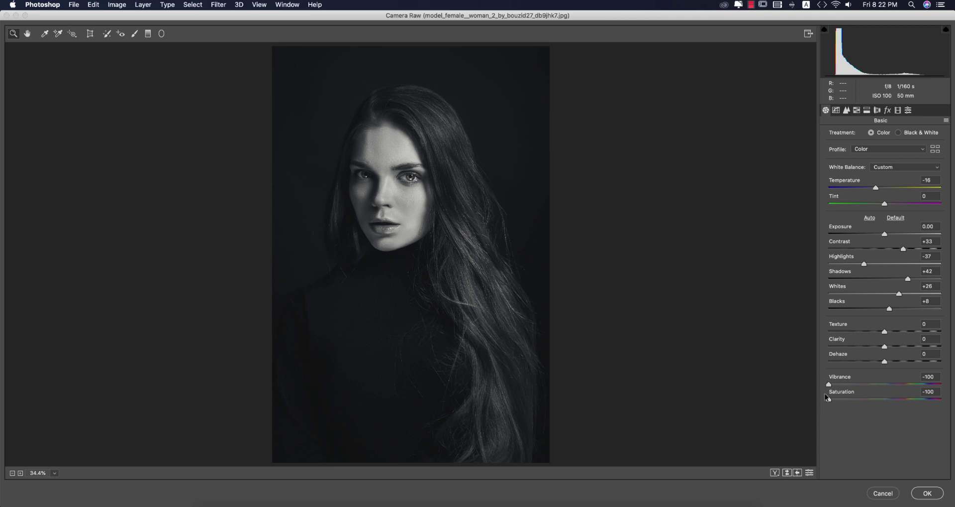
click(936, 376)
key(Tab)
Apply the black-and-white edit, compare layers via visibility toggles, then select Background copy
click(928, 494)
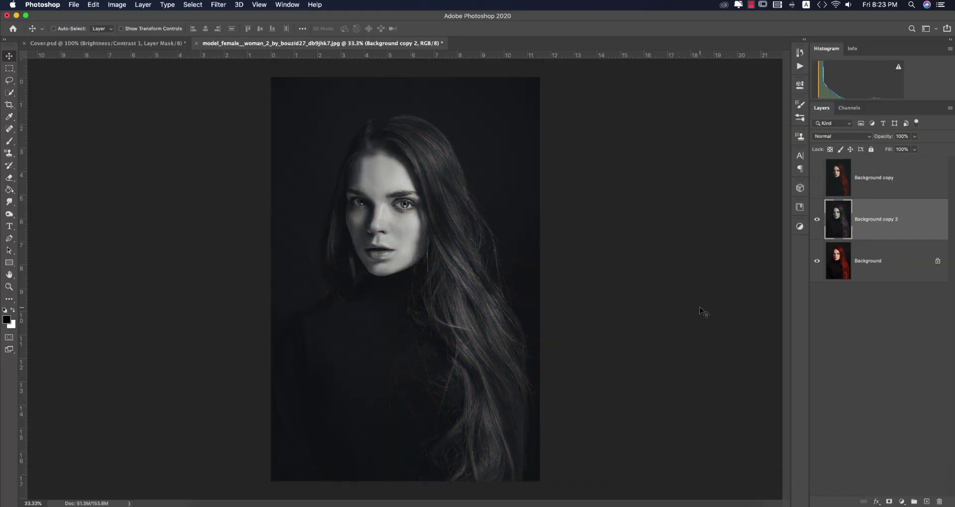
click(817, 178)
click(817, 219)
click(818, 178)
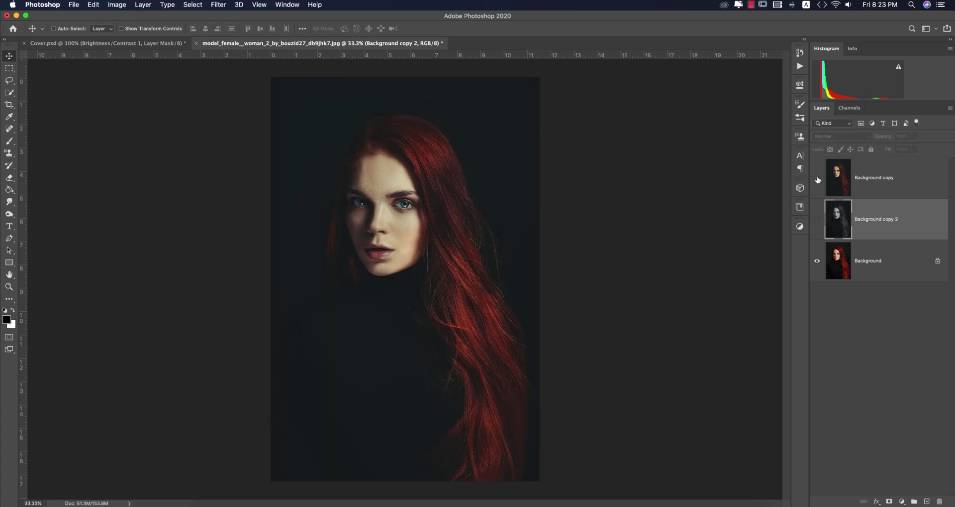
click(818, 221)
click(883, 182)
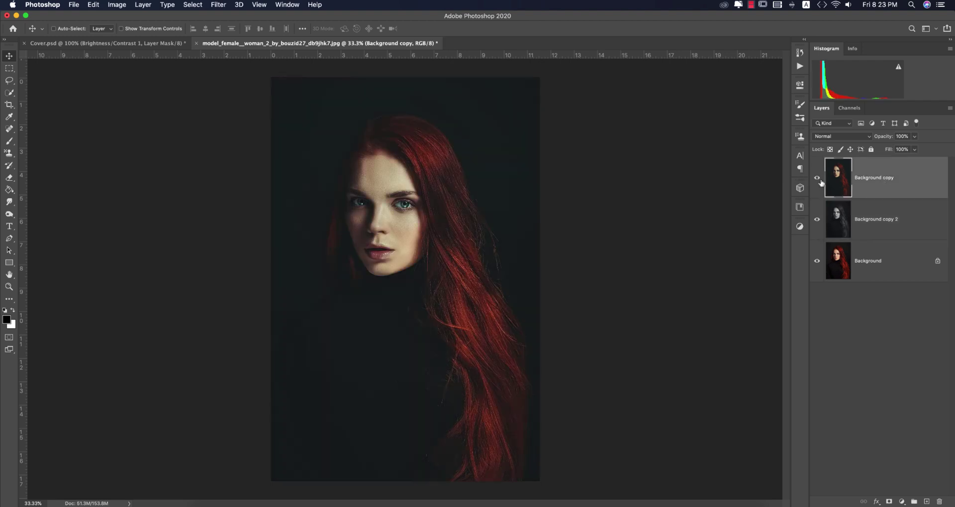